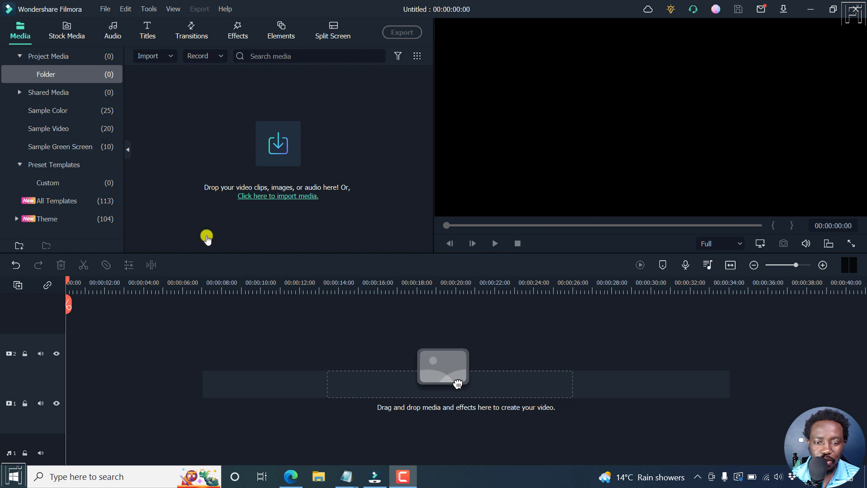
Place the 4K aerial ocean-and-rocks clip from Stock Media Downloads onto video track 1
{"action": "left_click", "coordinate": [71, 27]}
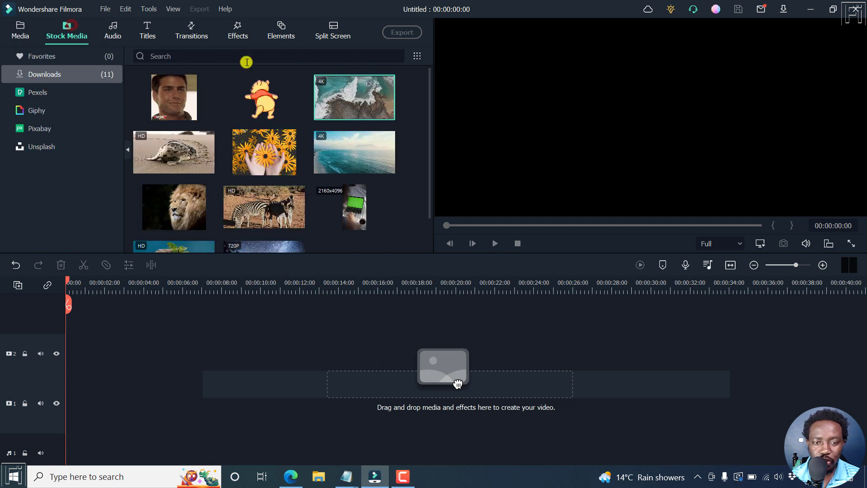
{"action": "left_click_drag", "start_coordinate": [319, 226], "coordinate": [53, 394]}
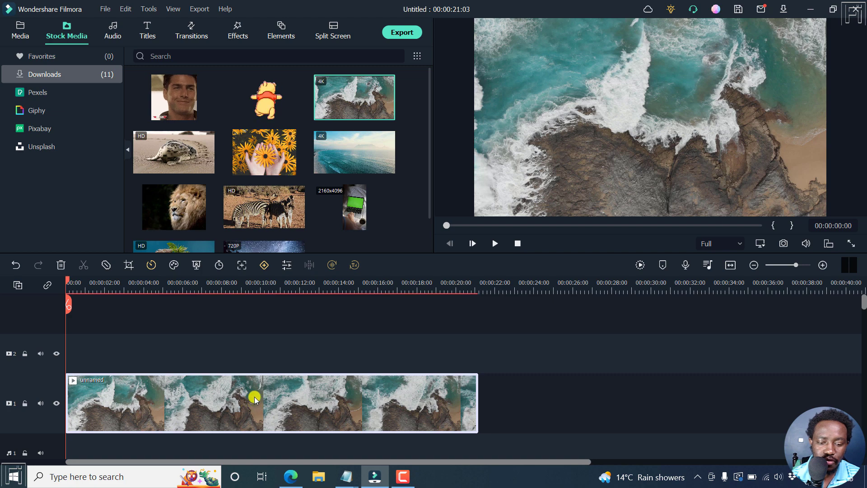
{"action": "right_click", "coordinate": [218, 396]}
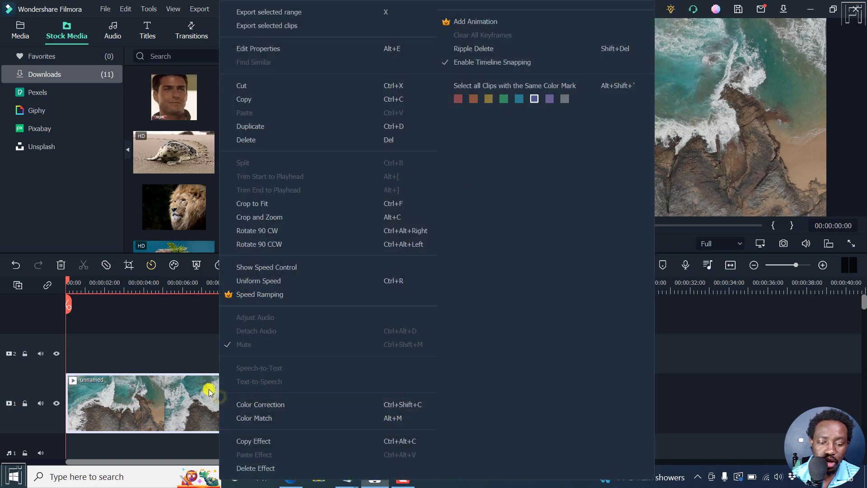
{"action": "left_click", "coordinate": [492, 22]}
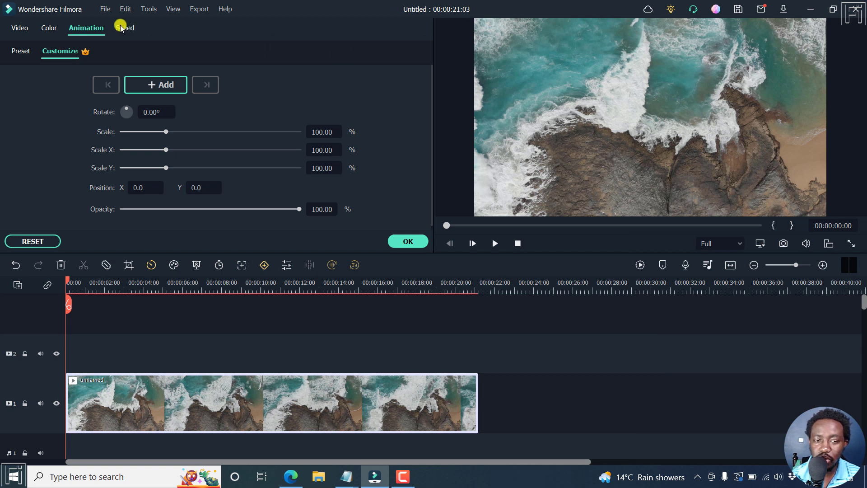
{"action": "left_click", "coordinate": [409, 241]}
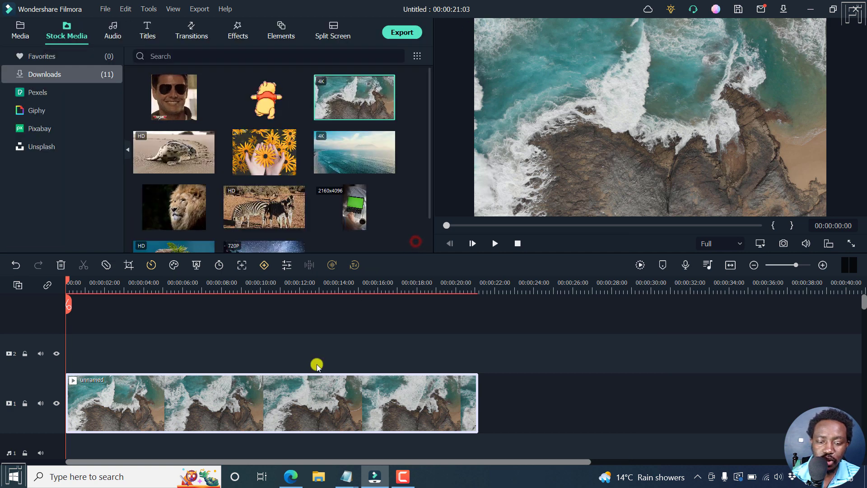
{"action": "double_click", "coordinate": [310, 392]}
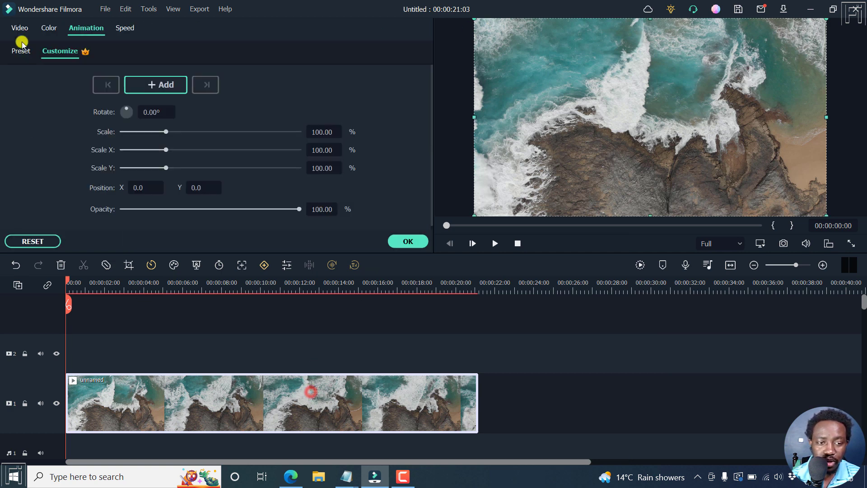
{"action": "left_click", "coordinate": [20, 25]}
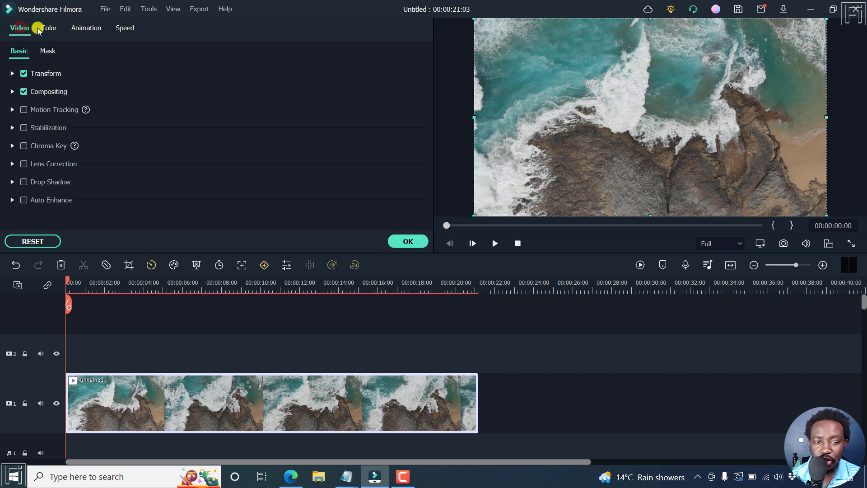
{"action": "left_click", "coordinate": [87, 30]}
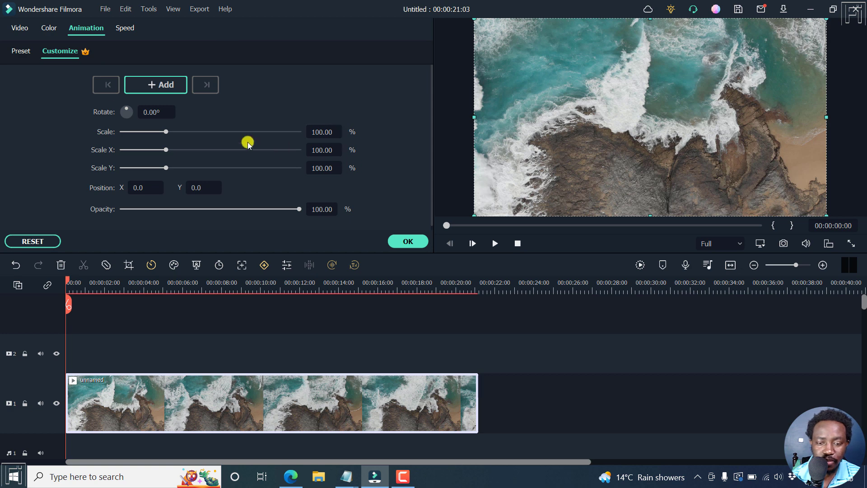
{"action": "mouse_move", "coordinate": [86, 53]}
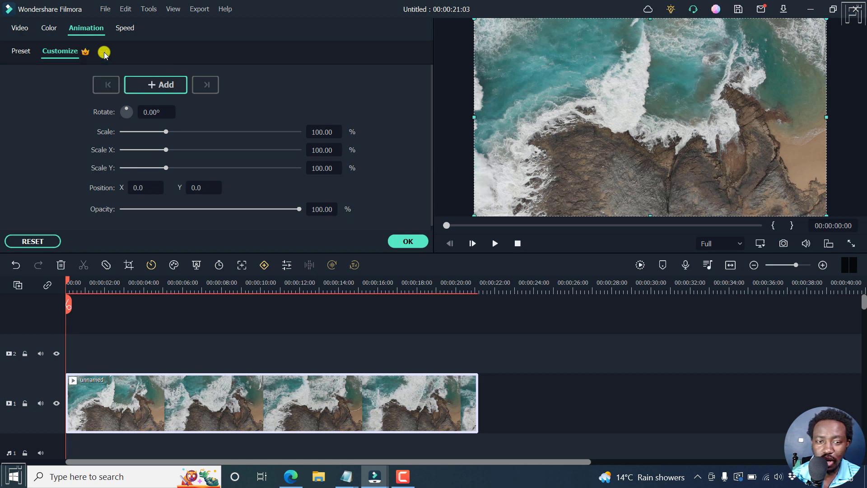
{"action": "left_click", "coordinate": [408, 241]}
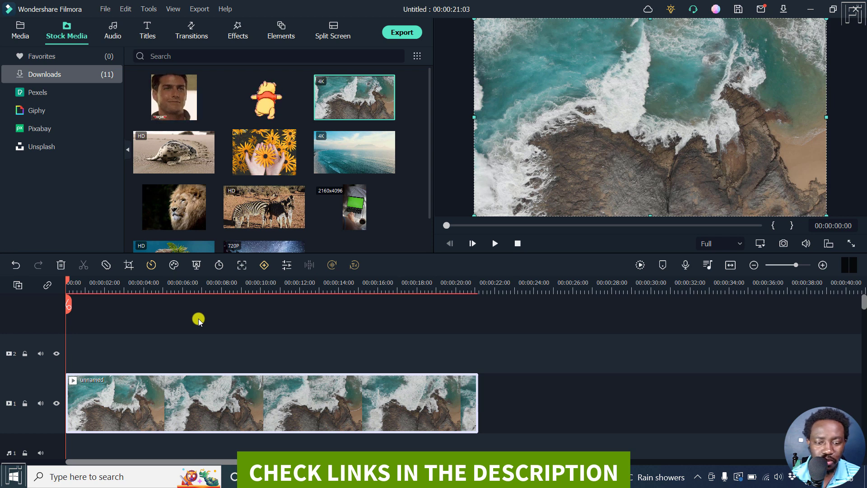
{"action": "left_click", "coordinate": [149, 9]}
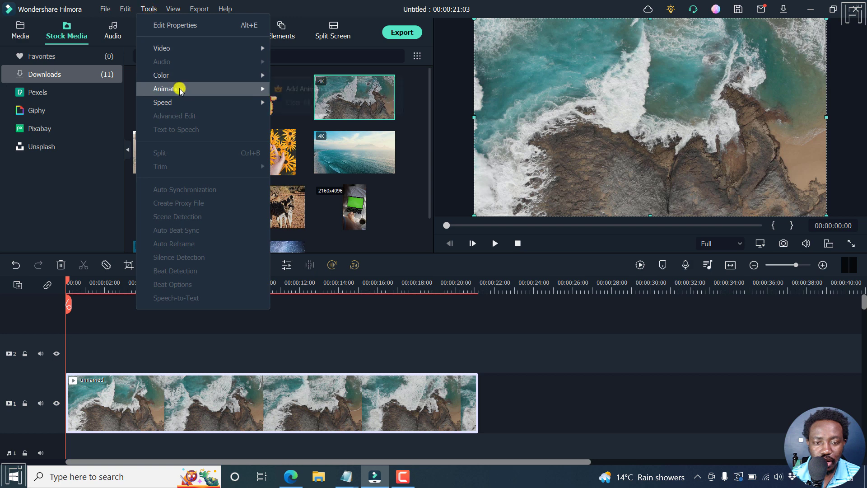
{"action": "mouse_move", "coordinate": [181, 88]}
{"action": "left_click", "coordinate": [337, 93]}
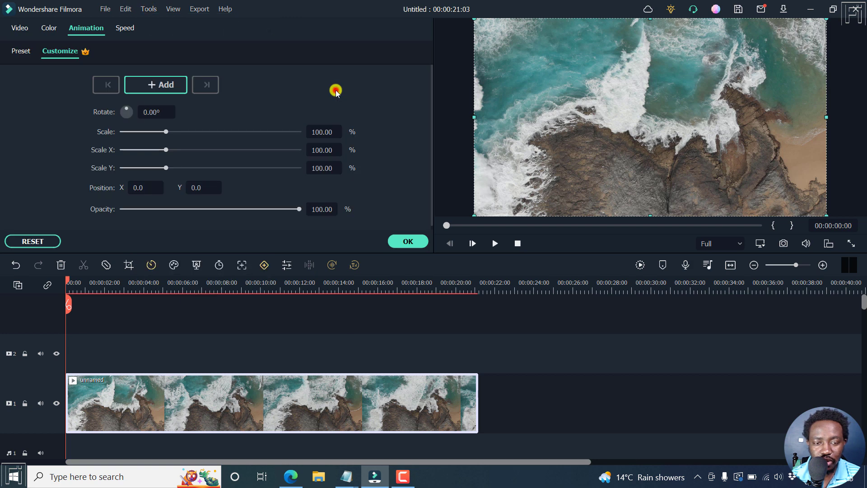
{"action": "left_click", "coordinate": [407, 240]}
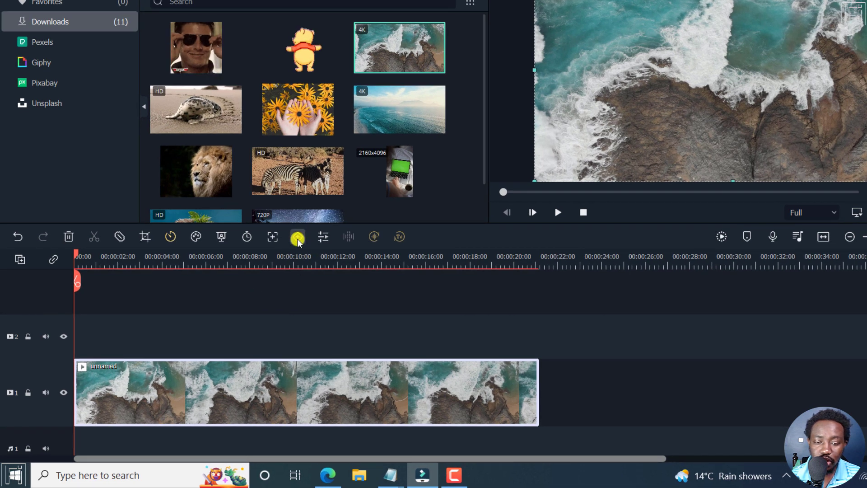
Open Animation > Customize for the ocean clip, marking a keyframe at its start
{"action": "left_click", "coordinate": [298, 236]}
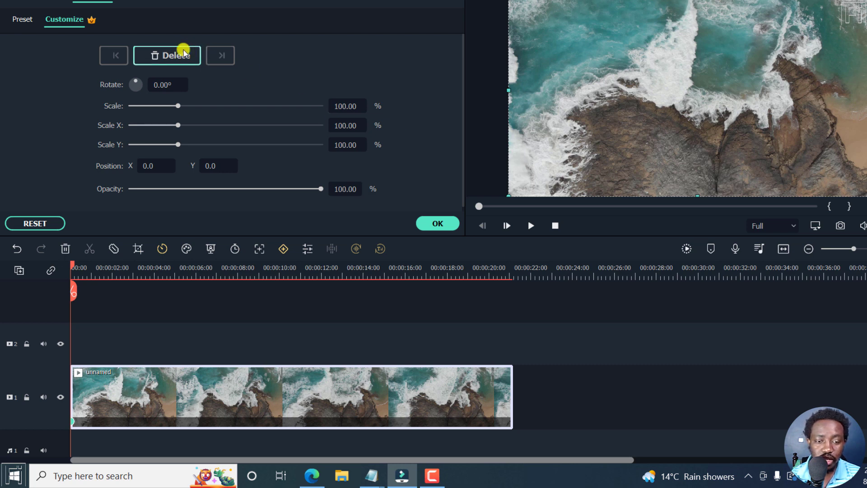
{"action": "left_click", "coordinate": [163, 58]}
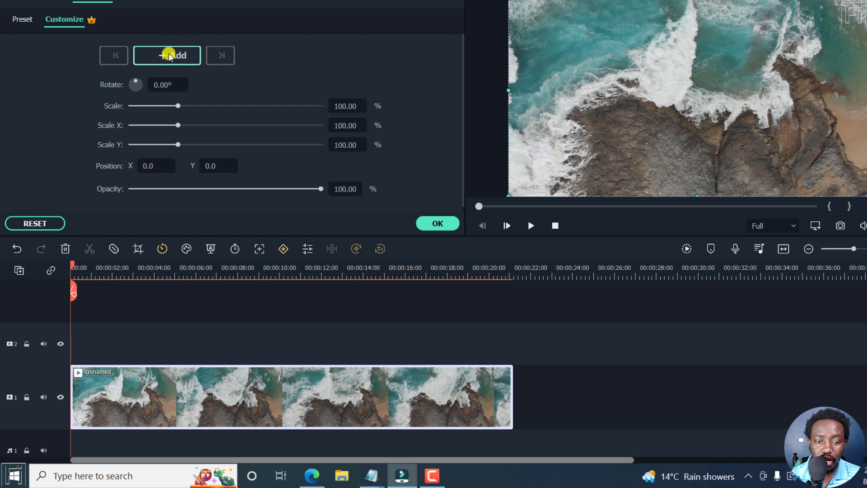
{"action": "left_click", "coordinate": [168, 55]}
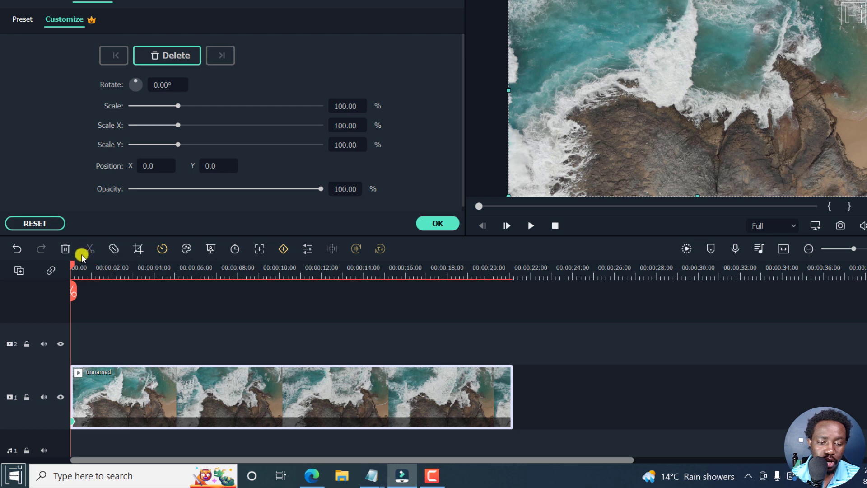
{"action": "left_click_drag", "start_coordinate": [72, 265], "coordinate": [115, 276]}
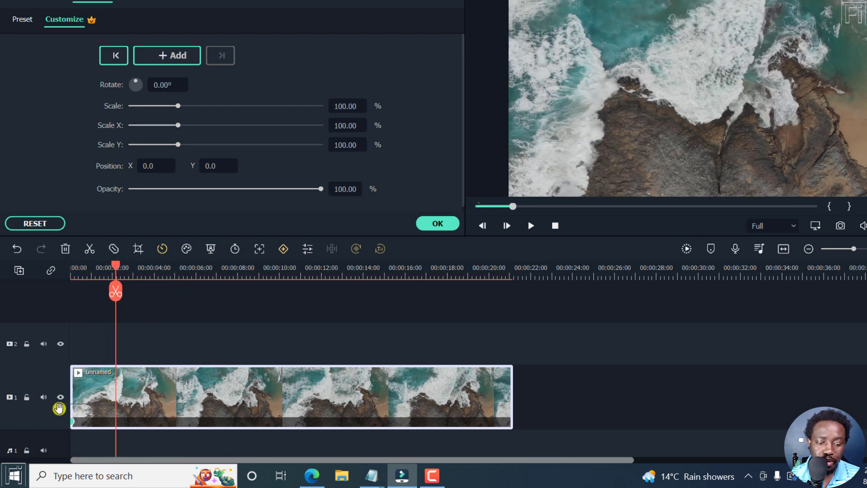
{"action": "key", "text": "Home"}
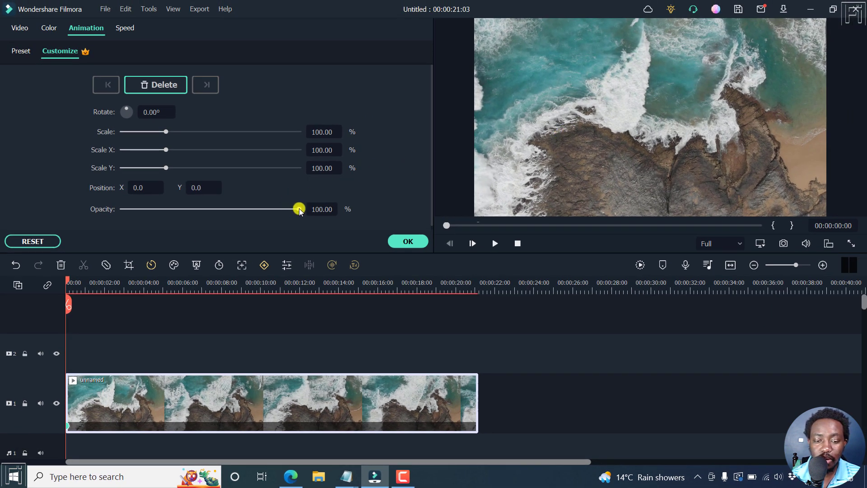
Set the ocean clip's opacity to 0 at 0:00 and 100 at a new 00:00:04:06 keyframe
{"action": "left_click_drag", "start_coordinate": [294, 210], "coordinate": [115, 214]}
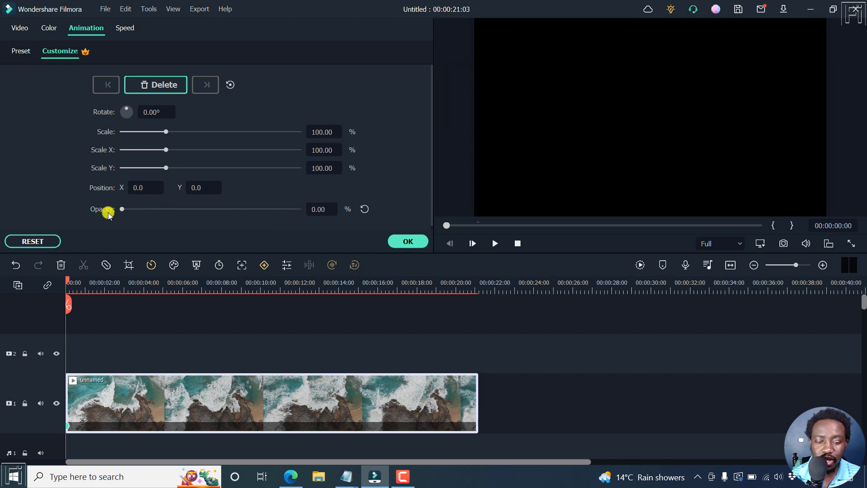
{"action": "left_click_drag", "start_coordinate": [67, 282], "coordinate": [148, 286]}
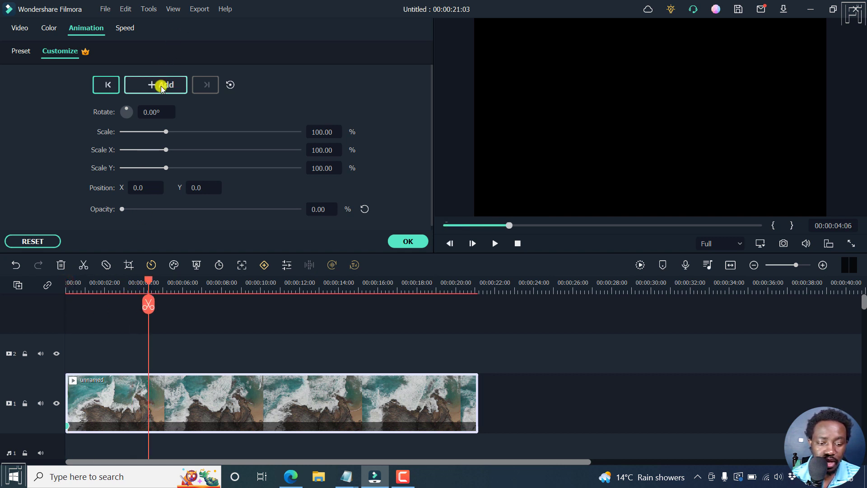
{"action": "left_click", "coordinate": [265, 265]}
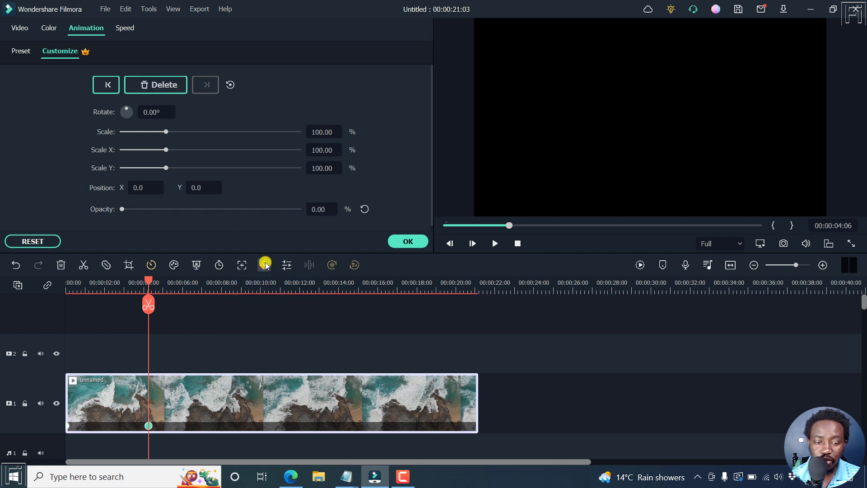
{"action": "left_click_drag", "start_coordinate": [122, 209], "coordinate": [330, 225]}
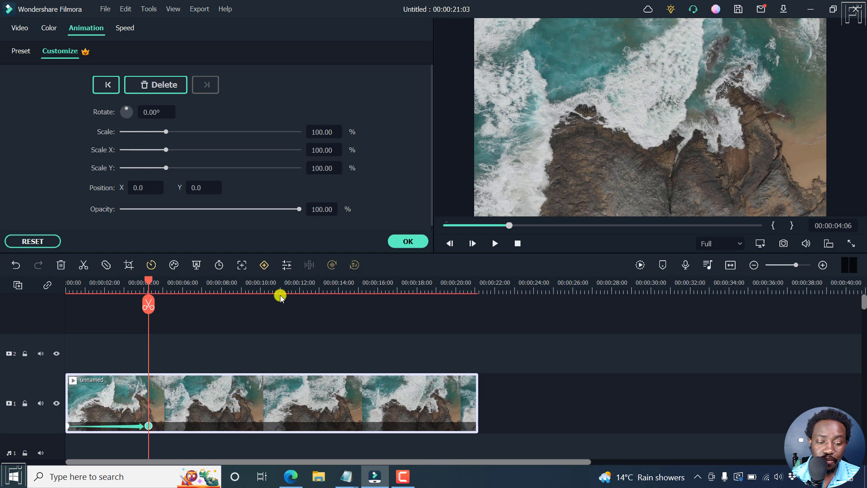
{"action": "left_click", "coordinate": [820, 265]}
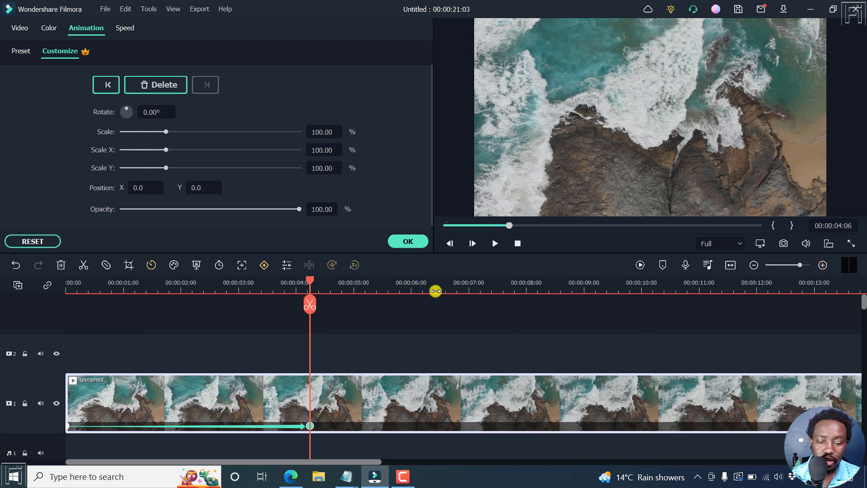
{"action": "key", "text": "Home"}
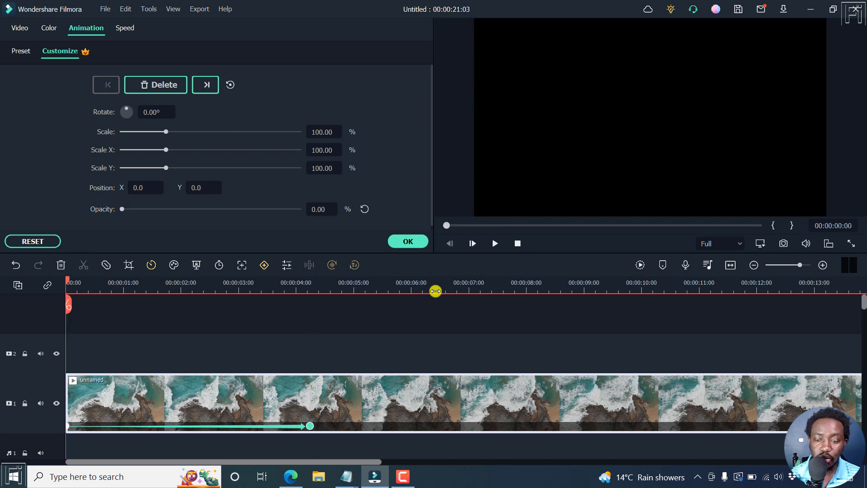
{"action": "key", "text": "space"}
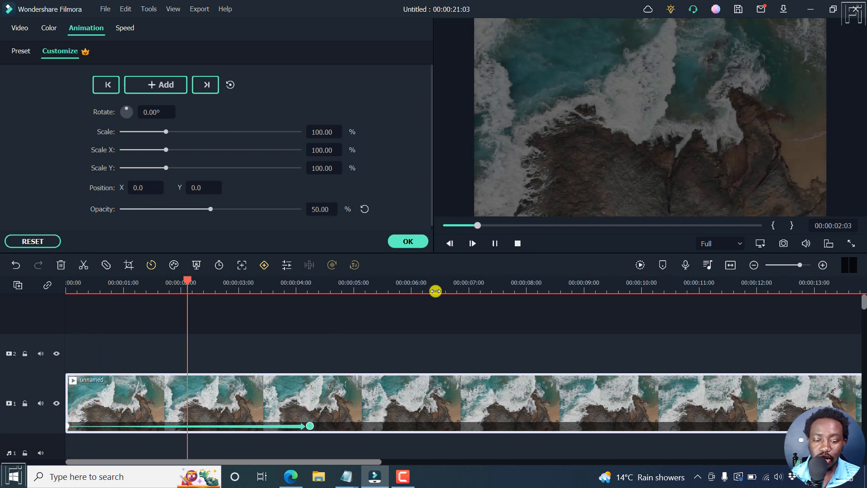
{"action": "key", "text": "space"}
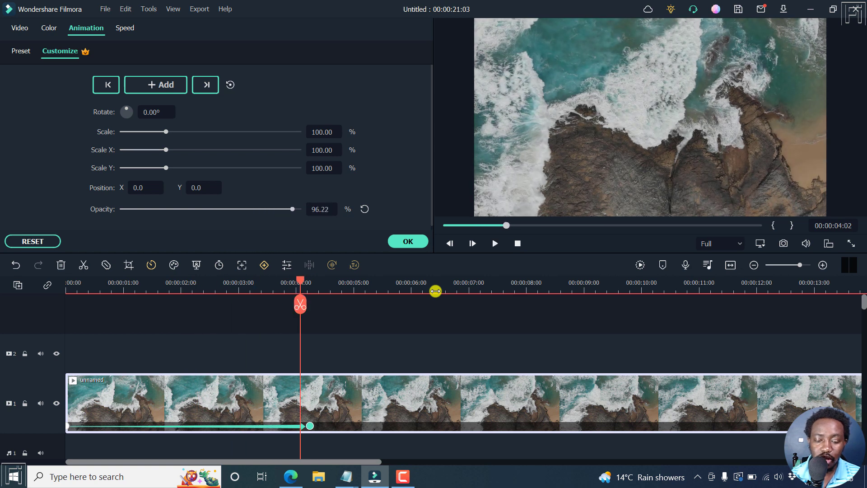
{"action": "key", "text": "space"}
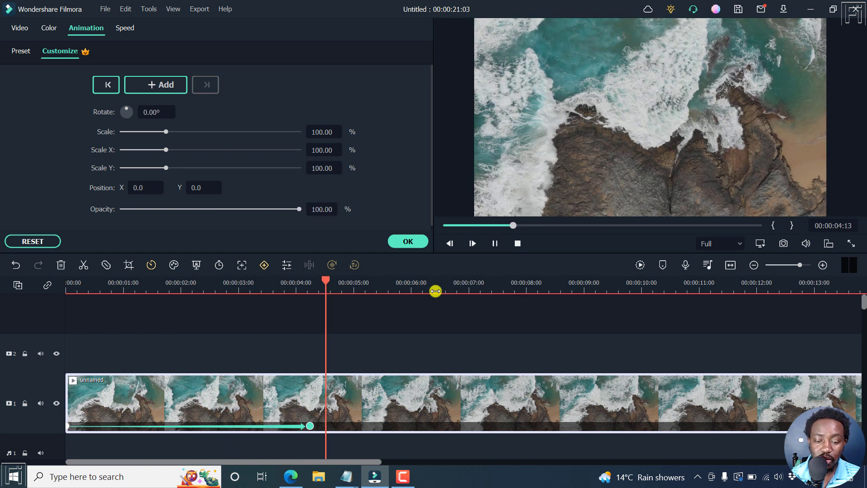
{"action": "key", "text": "space"}
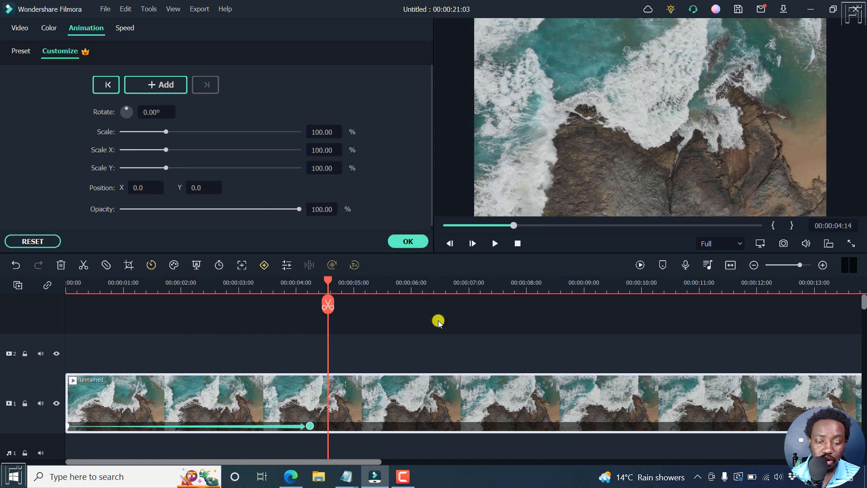
{"action": "left_click", "coordinate": [311, 426]}
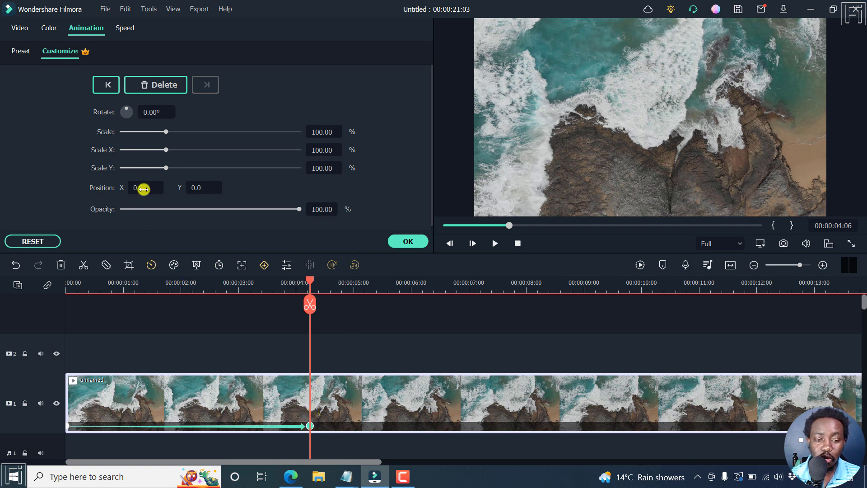
Set Scale to 158.00 at the 00:00:04:06 keyframe and preview from the start
{"action": "left_click_drag", "start_coordinate": [165, 131], "coordinate": [191, 129]}
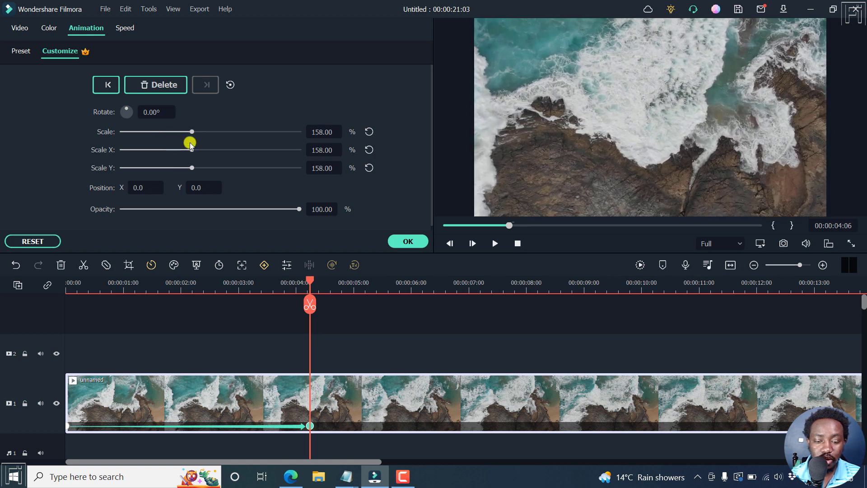
{"action": "key", "text": "Home"}
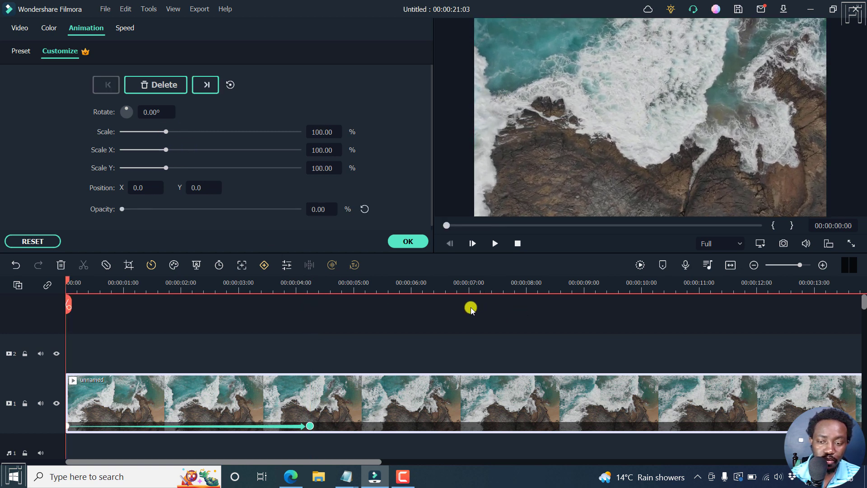
{"action": "key", "text": "space"}
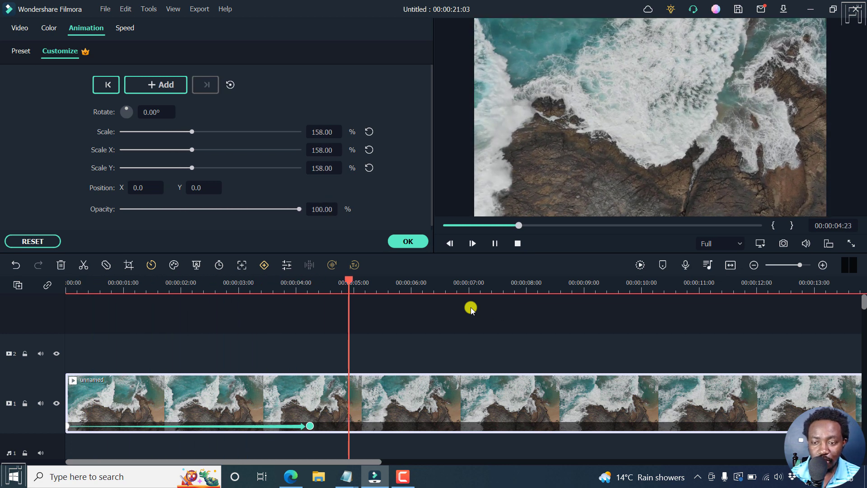
{"action": "key", "text": "space"}
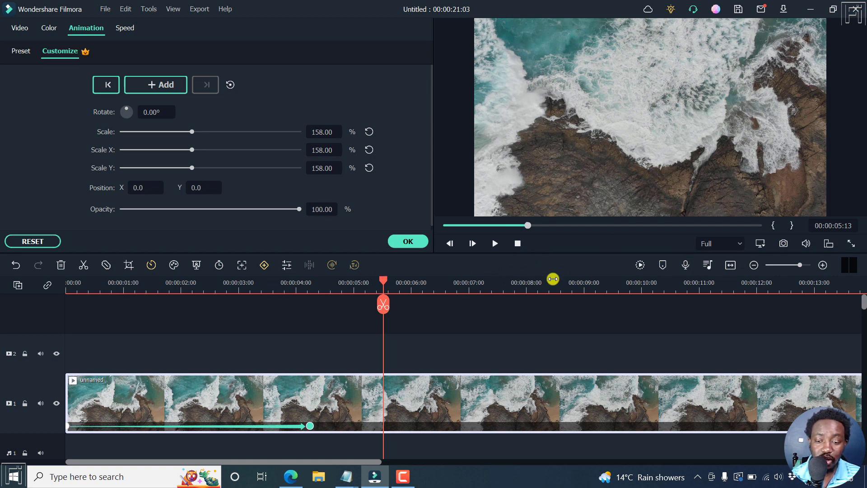
Add a keyframe at 00:00:10:12 that rotates the ocean footage to 180°
{"action": "left_click", "coordinate": [754, 264]}
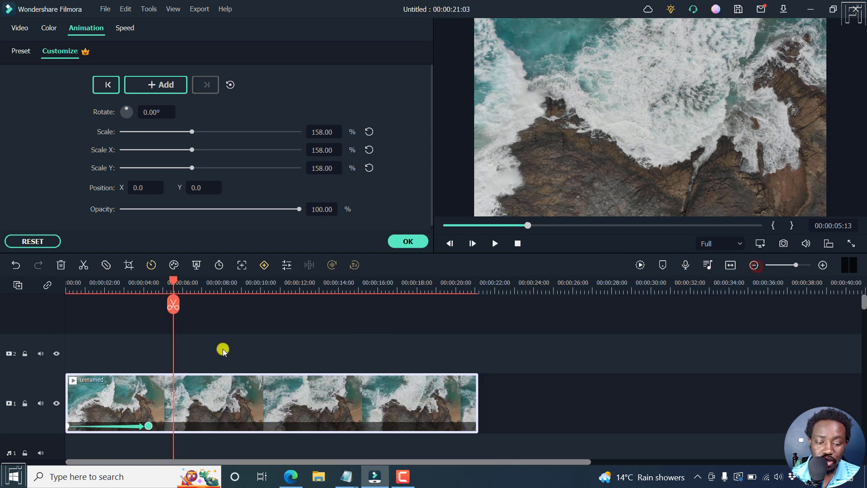
{"action": "left_click_drag", "start_coordinate": [174, 278], "coordinate": [271, 286]}
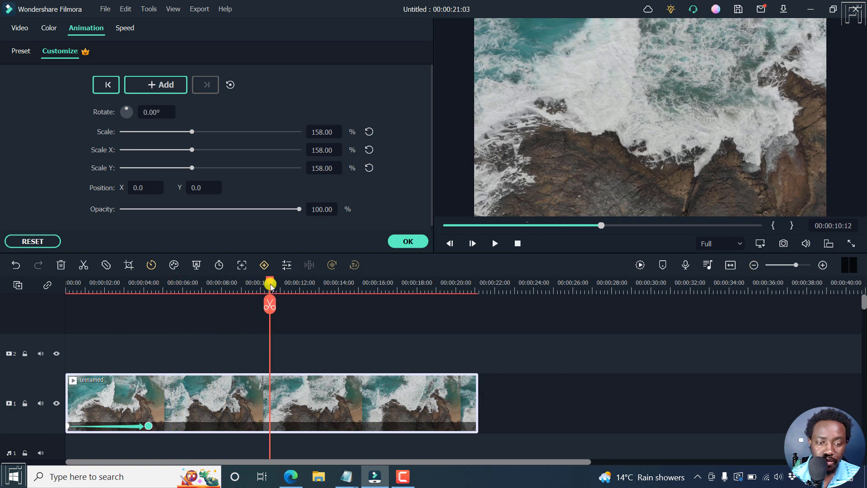
{"action": "left_click", "coordinate": [170, 87]}
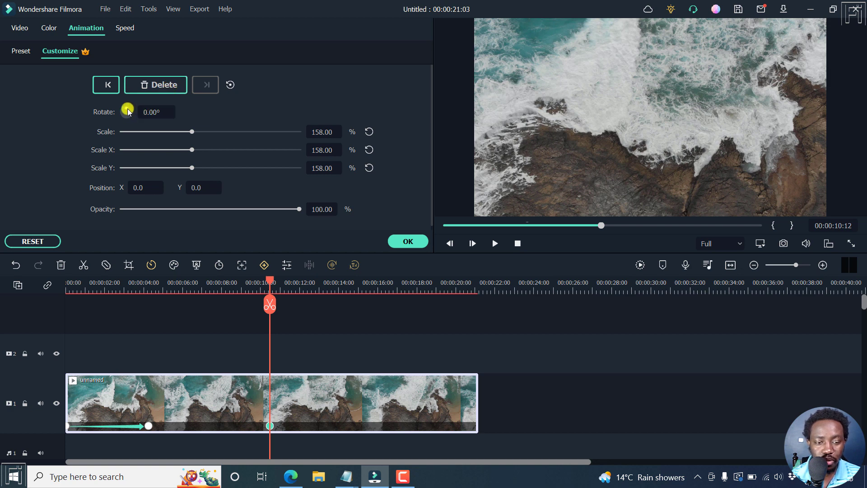
{"action": "mouse_move", "coordinate": [128, 111]}
{"action": "left_mouse_down"}
{"action": "mouse_move", "coordinate": [134, 114]}
{"action": "mouse_move", "coordinate": [125, 128]}
{"action": "left_mouse_up"}
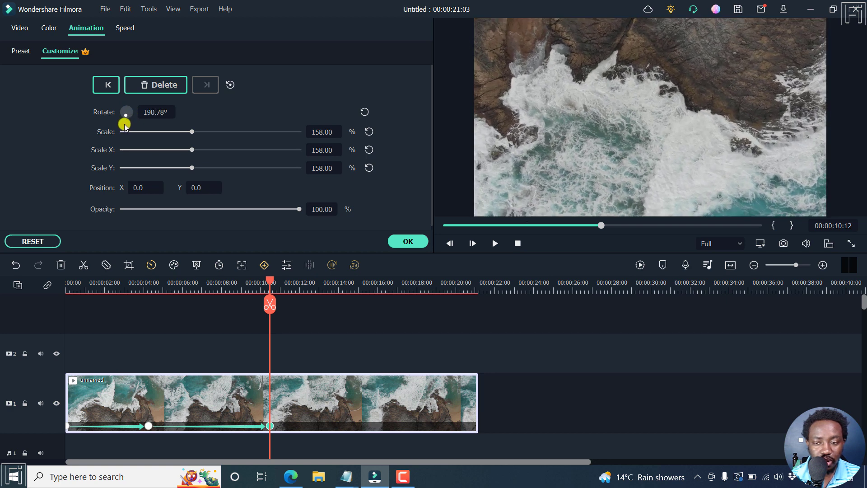
{"action": "left_click_drag", "start_coordinate": [125, 126], "coordinate": [125, 126]}
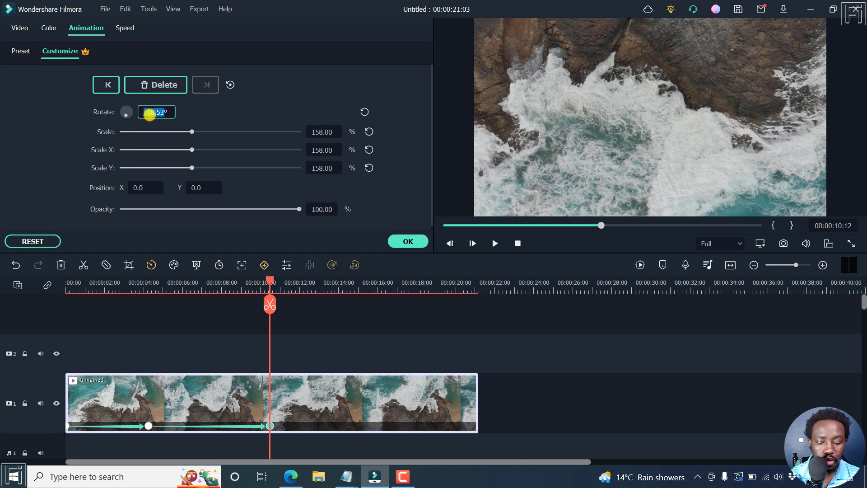
{"action": "type", "text": "180"}
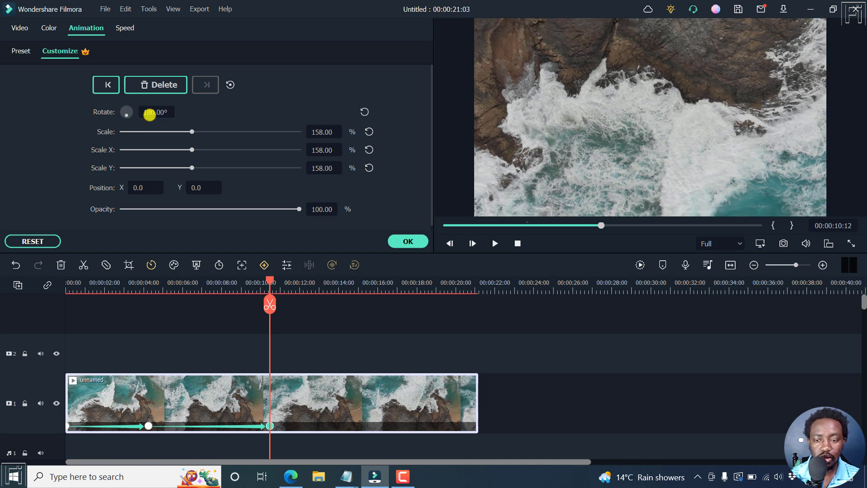
{"action": "key", "text": "Return"}
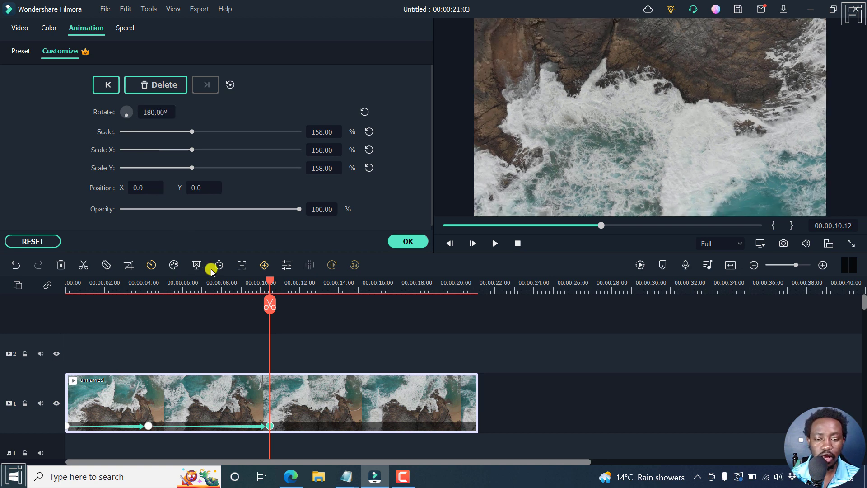
{"action": "left_click", "coordinate": [105, 281]}
Preview the rotation, then delete the ten-second keyframe from the ocean clip
{"action": "key", "text": "space"}
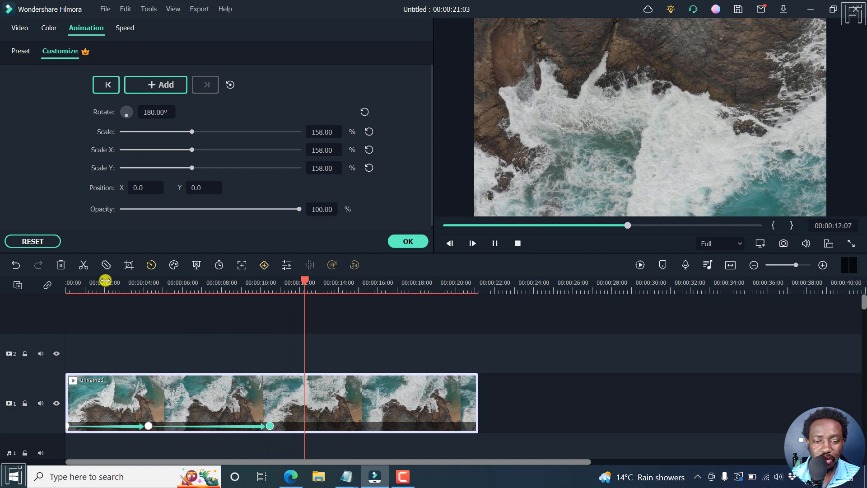
{"action": "key", "text": "space"}
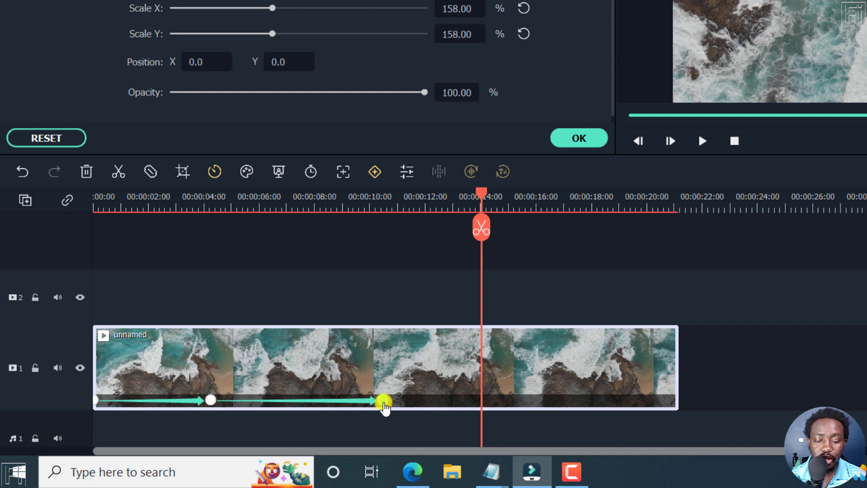
{"action": "right_click", "coordinate": [383, 404]}
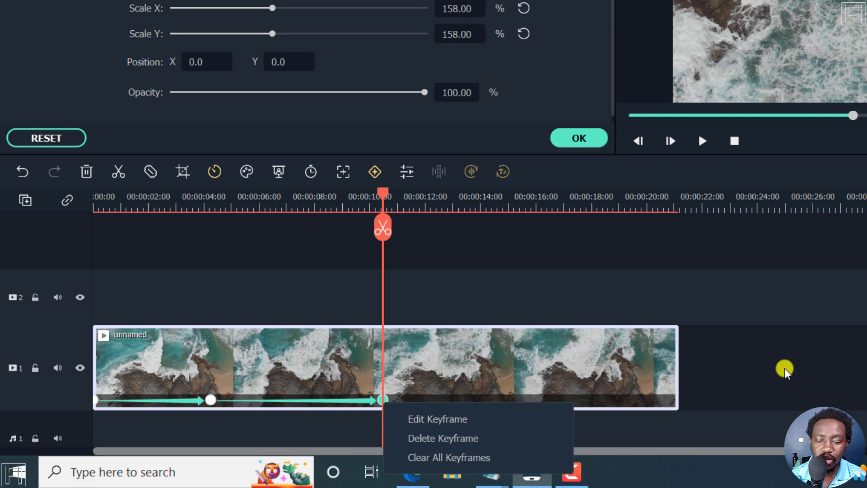
{"action": "left_click", "coordinate": [470, 439]}
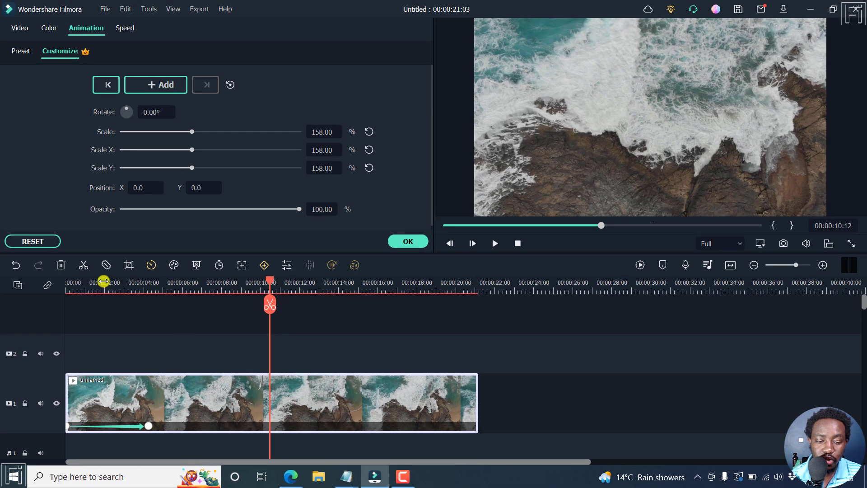
Play the ocean clip's fade and zoom from near the start, then confirm with OK
{"action": "left_click", "coordinate": [94, 279]}
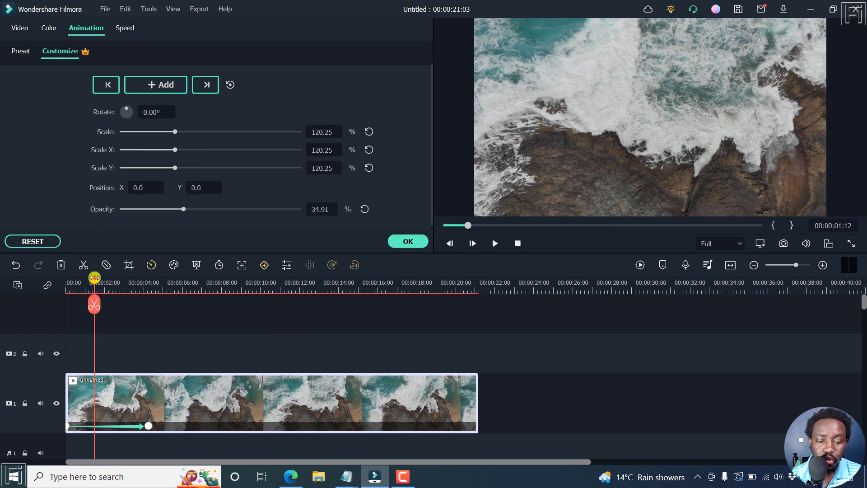
{"action": "key", "text": "space"}
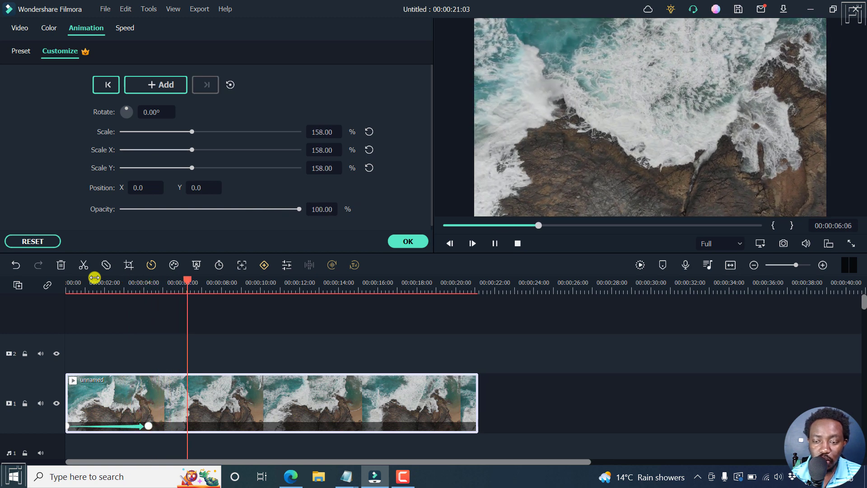
{"action": "key", "text": "space"}
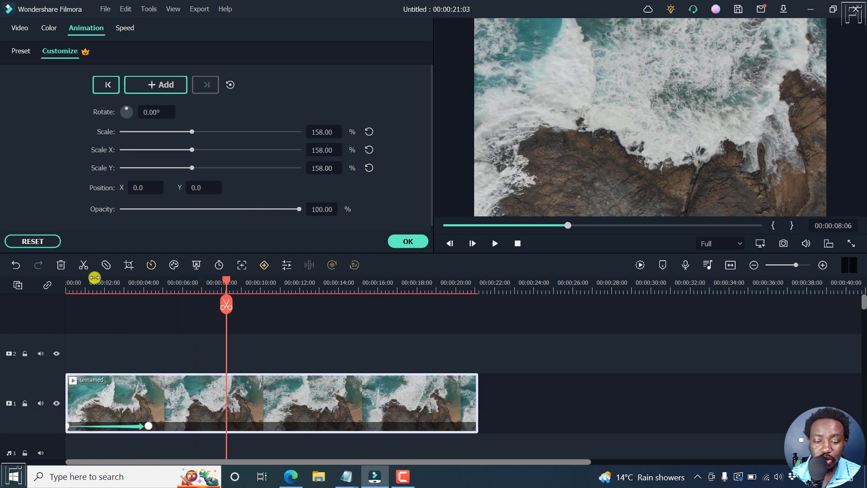
{"action": "left_click", "coordinate": [415, 246]}
{"action": "left_click", "coordinate": [257, 351]}
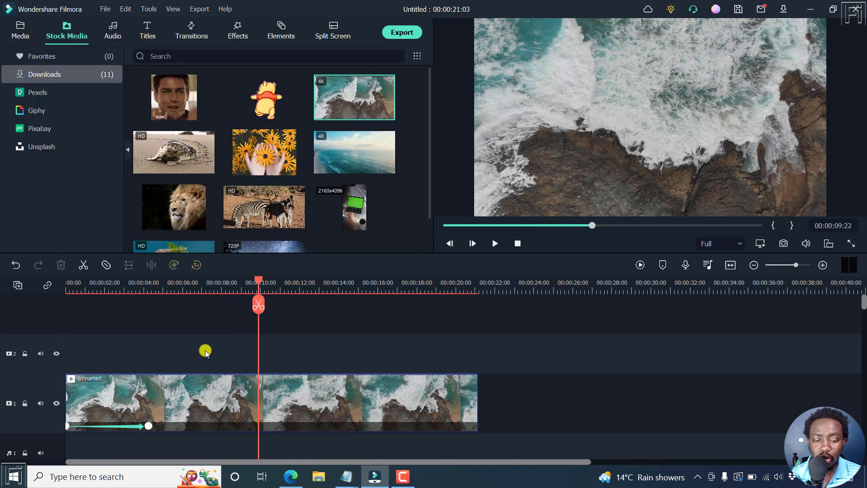
Add Default Title to track 2 at the ten-second playhead and open its keyframe settings
{"action": "left_click", "coordinate": [159, 34]}
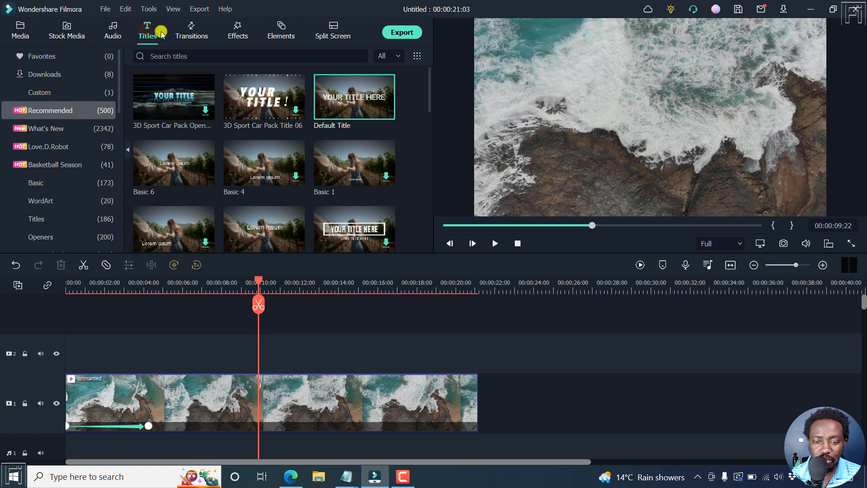
{"action": "left_click_drag", "start_coordinate": [351, 96], "coordinate": [256, 357]}
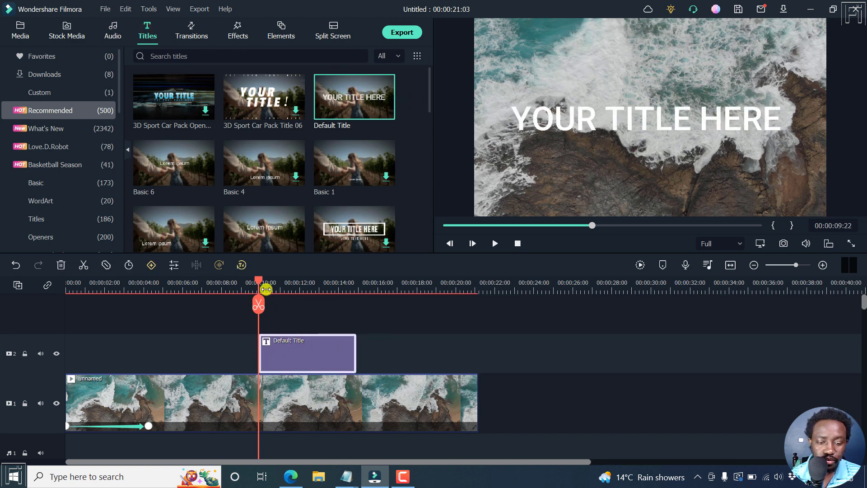
{"action": "mouse_move", "coordinate": [266, 289]}
{"action": "left_mouse_down"}
{"action": "mouse_move", "coordinate": [259, 282]}
{"action": "mouse_move", "coordinate": [269, 283]}
{"action": "mouse_move", "coordinate": [260, 285]}
{"action": "left_mouse_up"}
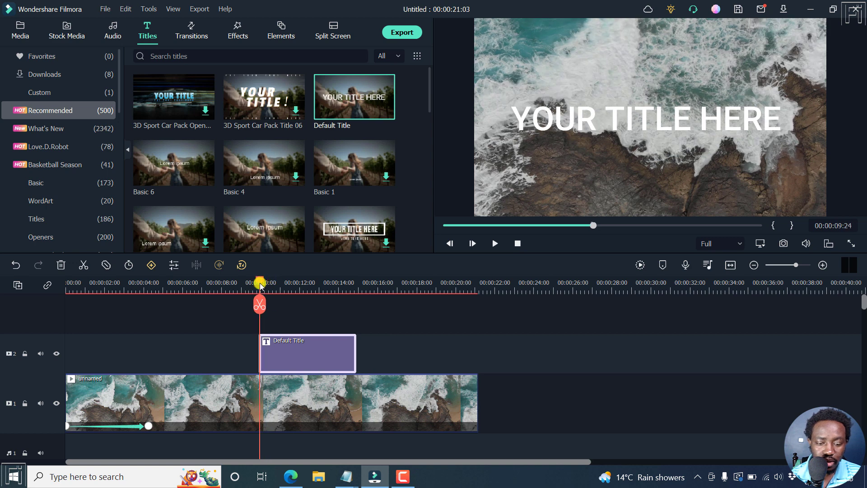
{"action": "left_click", "coordinate": [278, 360]}
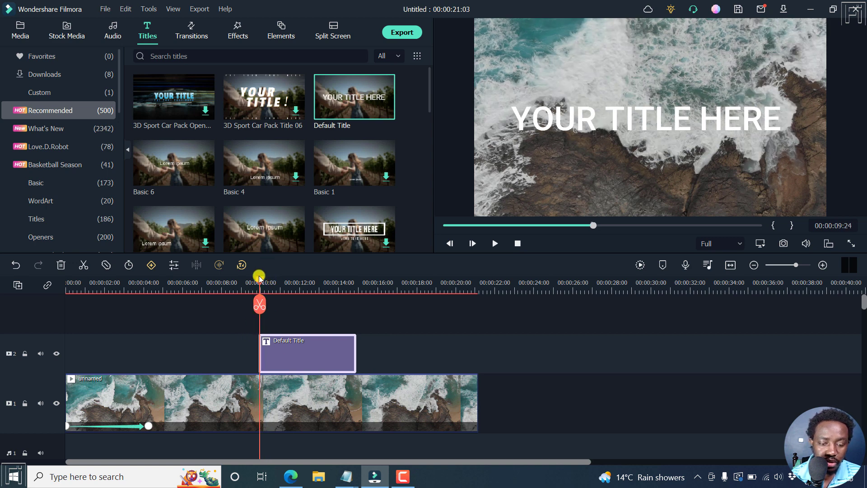
{"action": "left_click", "coordinate": [150, 265]}
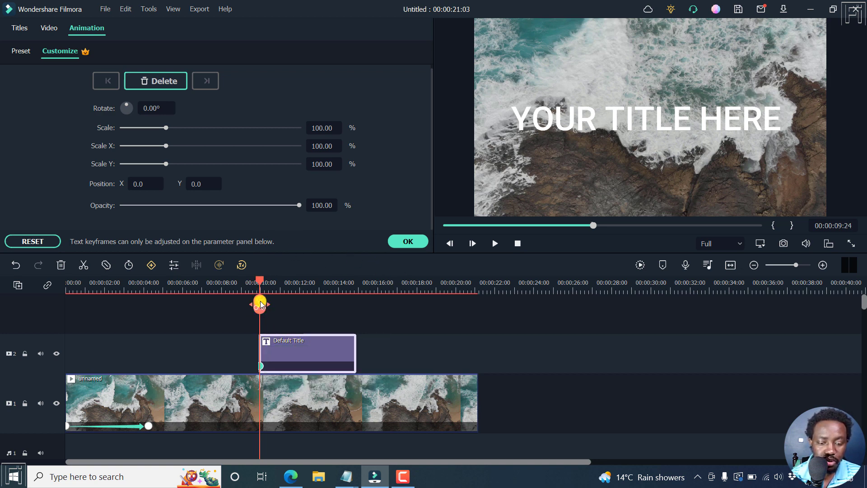
Set the Default Title's opacity to 0 at its first keyframe
{"action": "mouse_move", "coordinate": [260, 283]}
{"action": "left_mouse_down"}
{"action": "mouse_move", "coordinate": [287, 283]}
{"action": "mouse_move", "coordinate": [262, 283]}
{"action": "left_mouse_up"}
{"action": "left_click", "coordinate": [261, 366]}
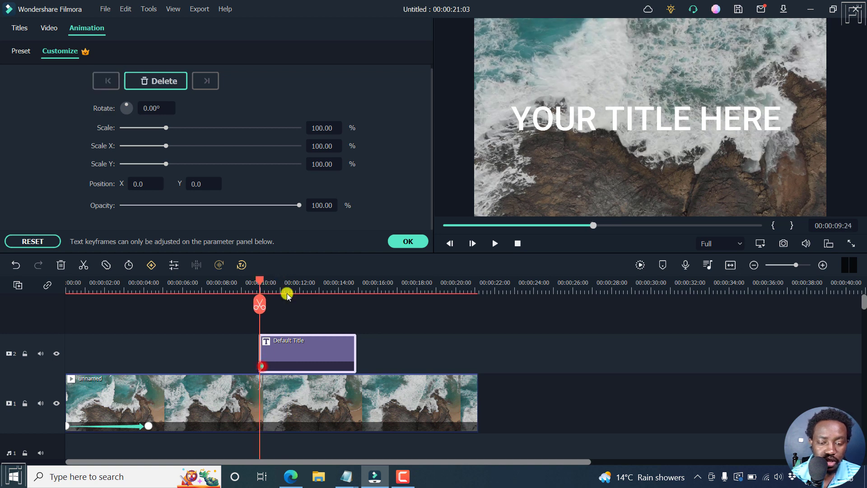
{"action": "left_click_drag", "start_coordinate": [299, 207], "coordinate": [102, 204]}
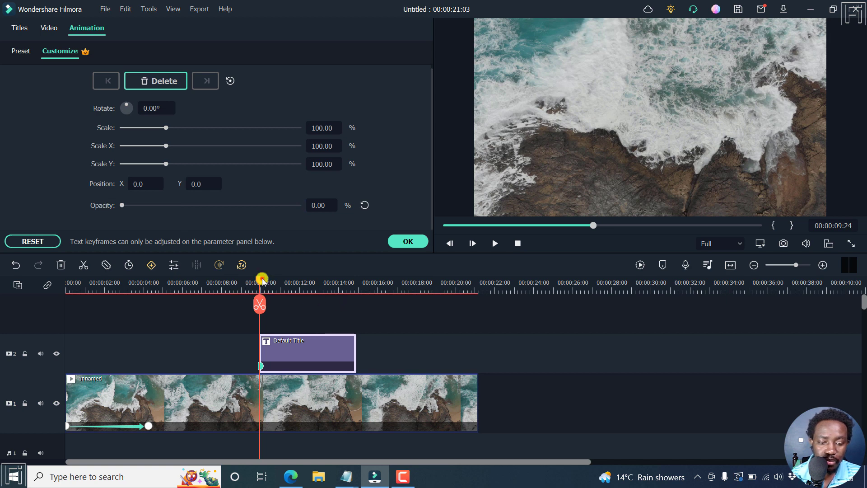
Add a keyframe at 00:00:12:13 with opacity 100, then preview the fade-in from about 7 seconds
{"action": "left_click_drag", "start_coordinate": [261, 283], "coordinate": [310, 283]}
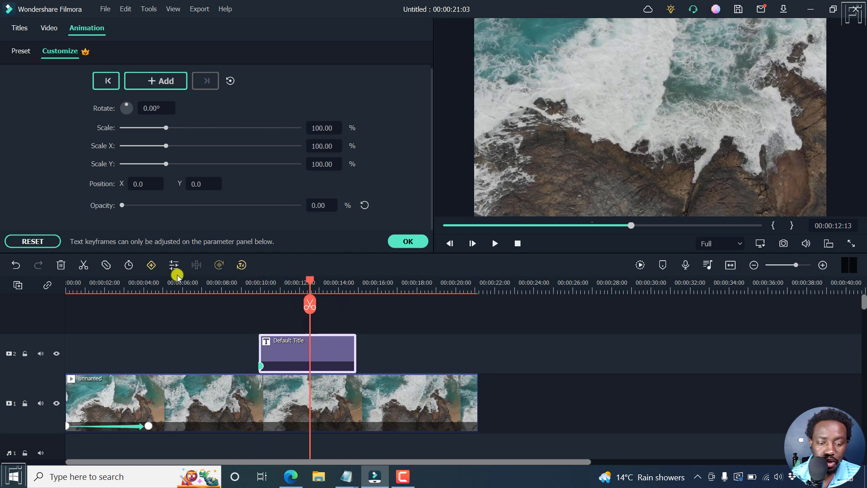
{"action": "left_click", "coordinate": [151, 266]}
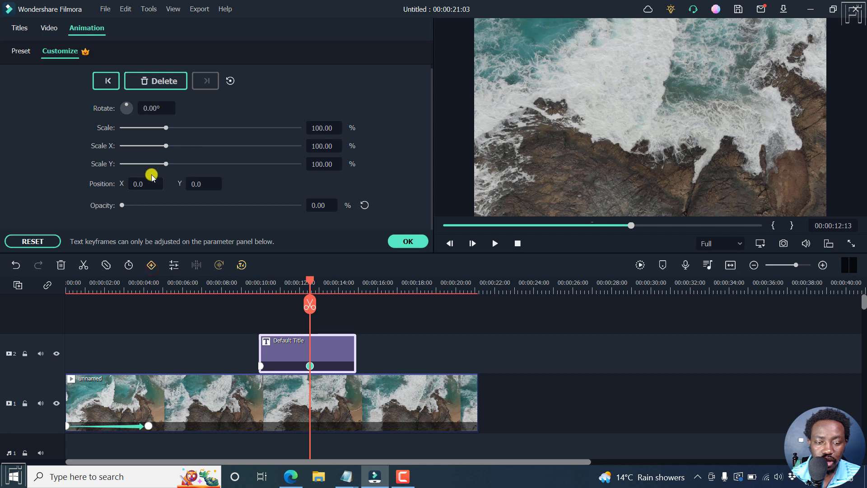
{"action": "left_click_drag", "start_coordinate": [121, 206], "coordinate": [346, 210]}
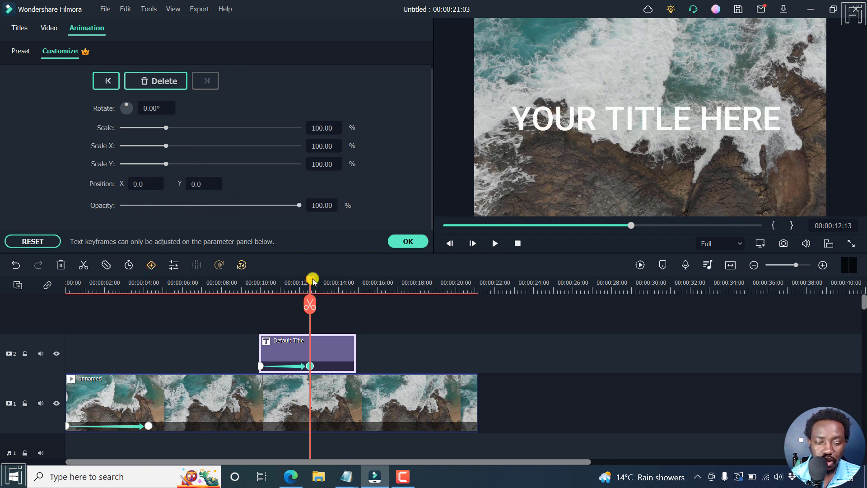
{"action": "left_click_drag", "start_coordinate": [313, 283], "coordinate": [206, 281]}
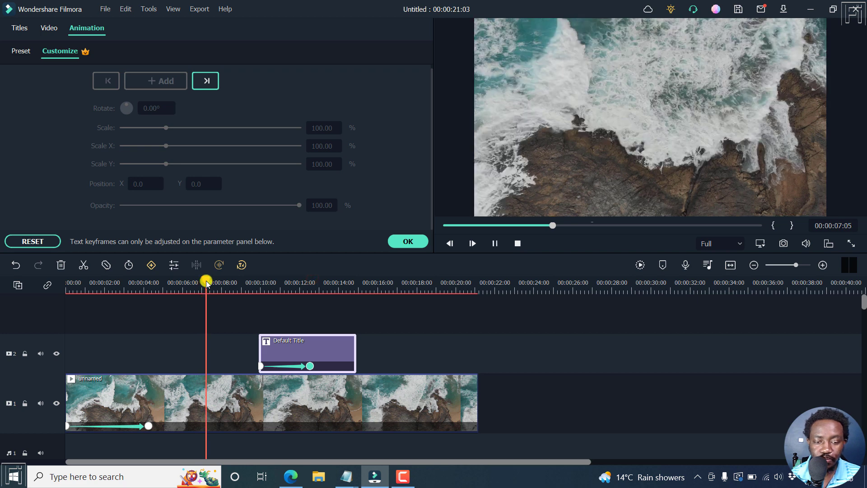
{"action": "key", "text": "space"}
{"action": "left_click", "coordinate": [489, 331]}
{"action": "left_click", "coordinate": [489, 332]}
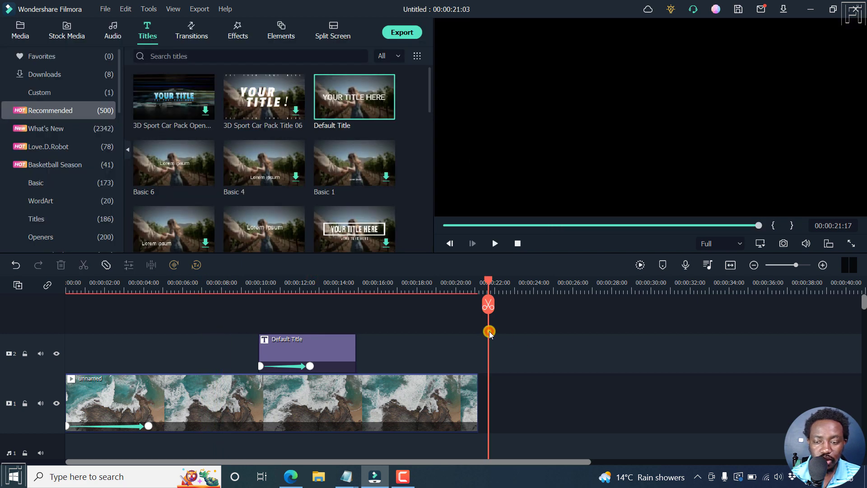
{"action": "left_click", "coordinate": [241, 283]}
{"action": "key", "text": "space"}
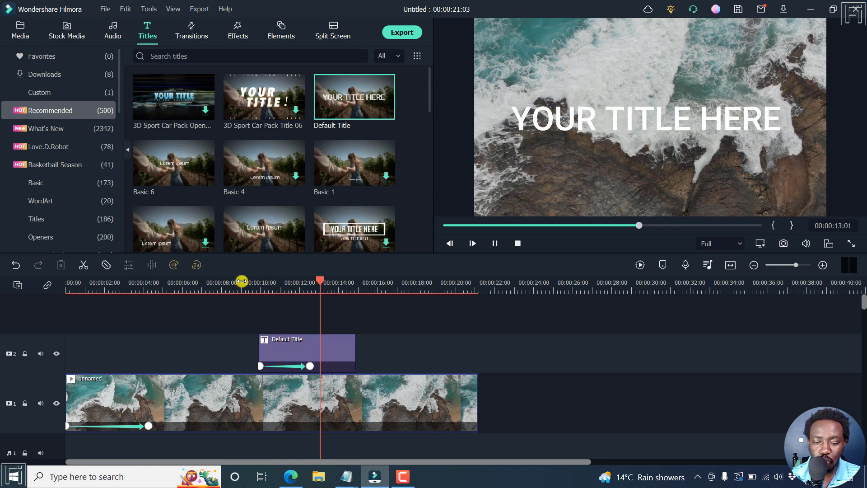
{"action": "key", "text": "space"}
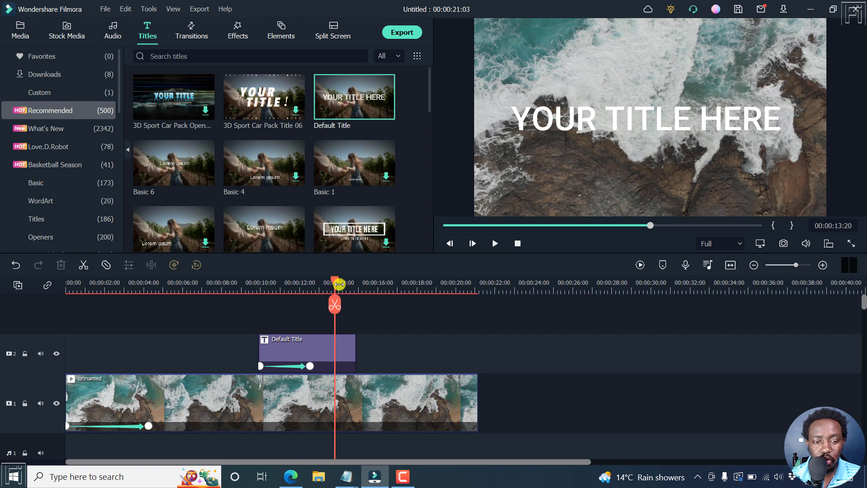
{"action": "left_click", "coordinate": [326, 346]}
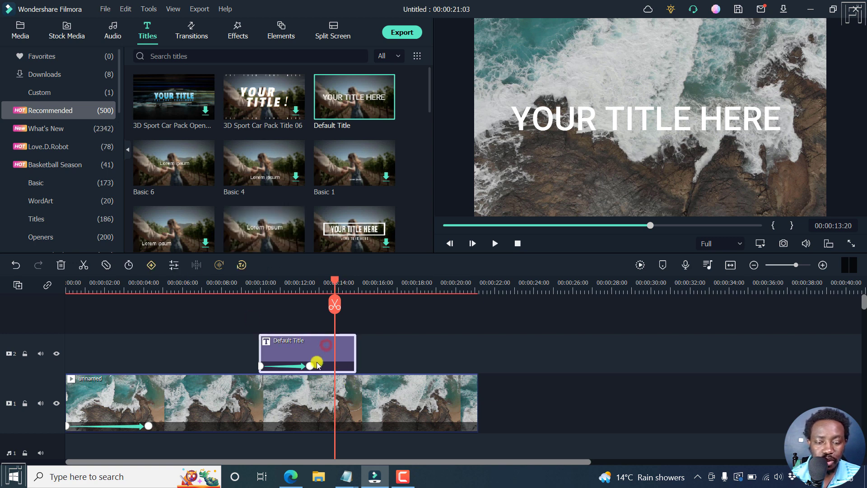
{"action": "left_click", "coordinate": [310, 364]}
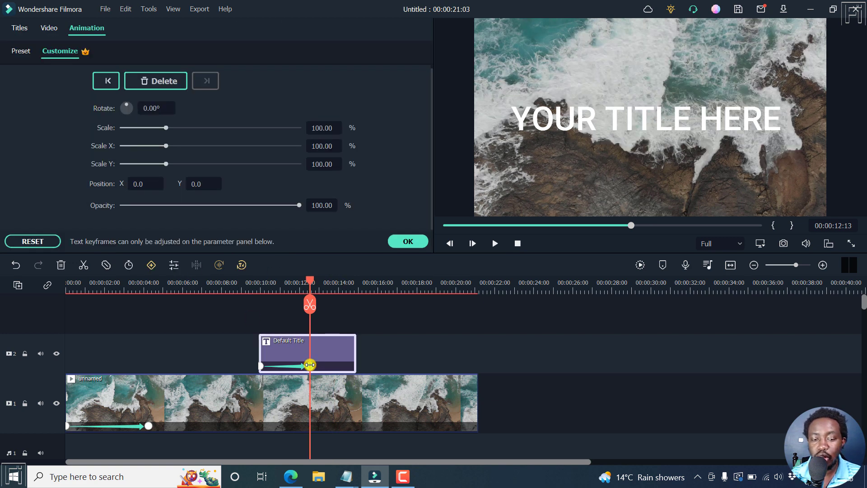